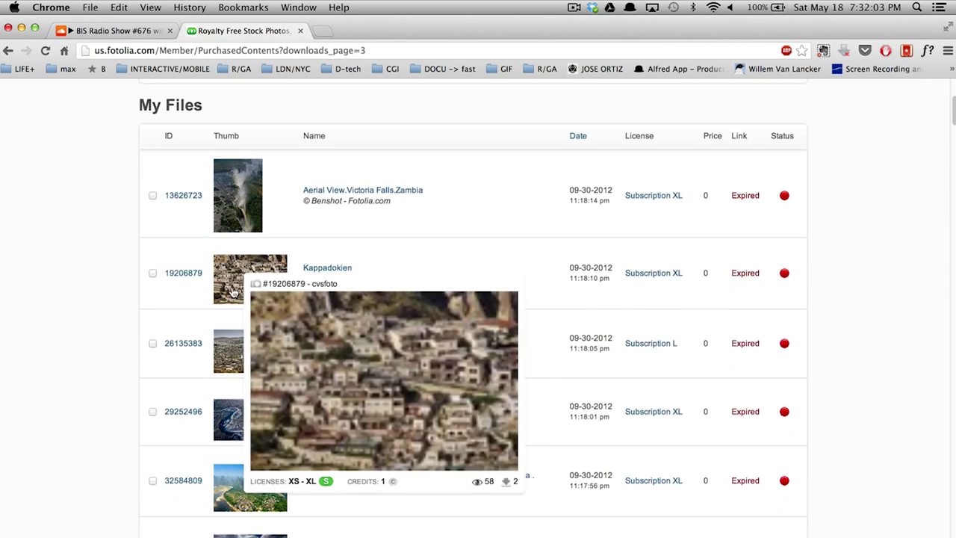
# Step: Scroll through page 3 of the purchased Fotolia files in My Files
pyautogui.scroll(-5, 267, 240)
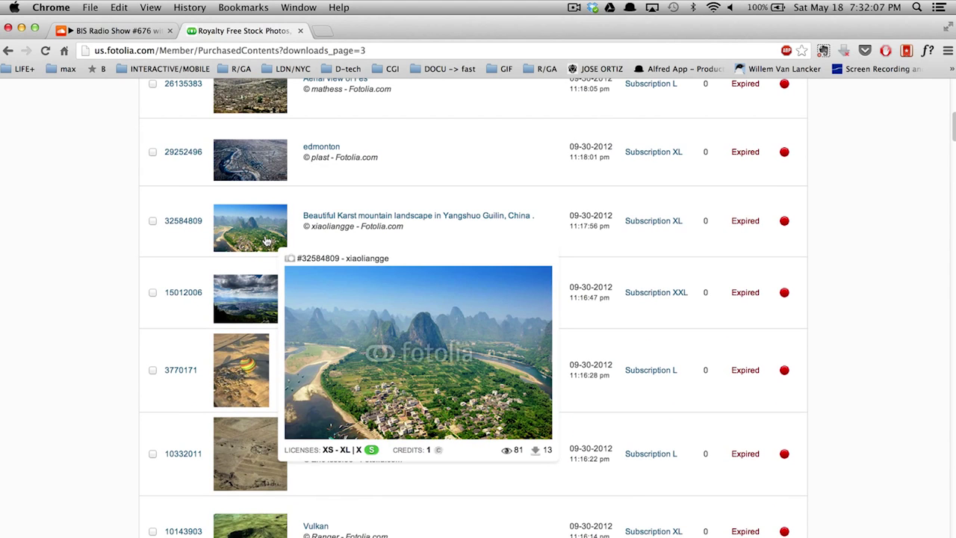
pyautogui.moveTo(250, 453)
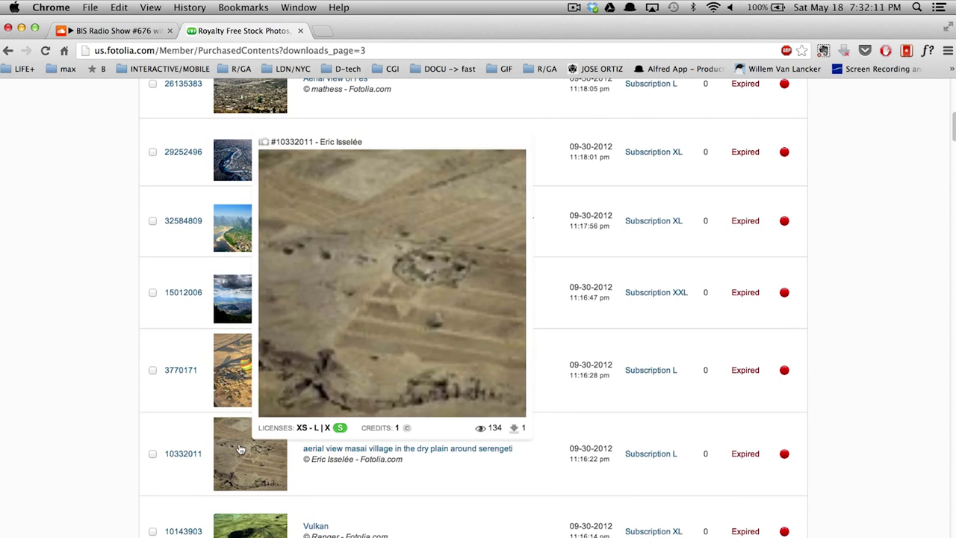
pyautogui.scroll(-5, 240, 448)
pyautogui.scroll(-4, 241, 449)
pyautogui.scroll(-4, 241, 448)
pyautogui.scroll(-3, 240, 448)
pyautogui.scroll(-4, 241, 448)
pyautogui.scroll(-1, 241, 448)
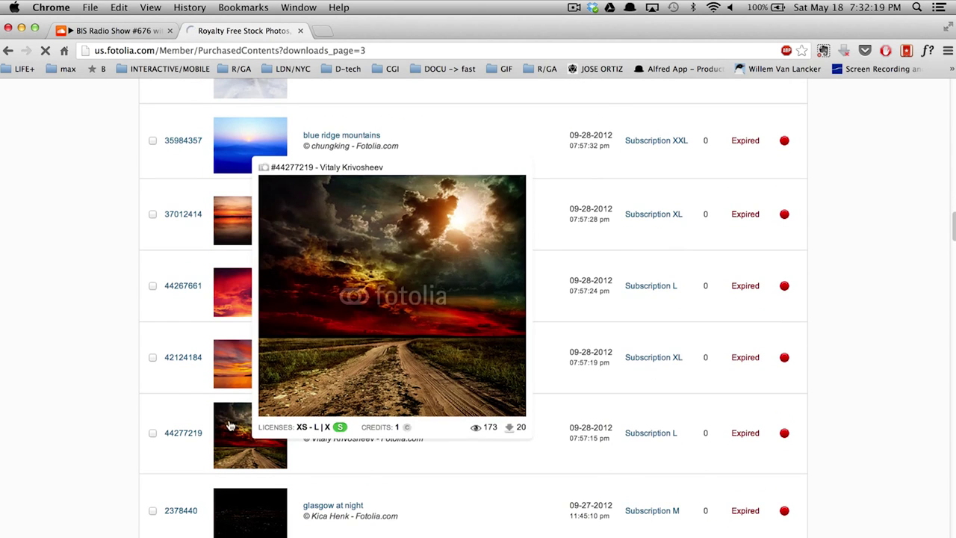
pyautogui.scroll(1, 90, 175)
# Step: Go back to page 2 of My Files and scroll up through the stock thumbnails
pyautogui.press('super+bracketleft')
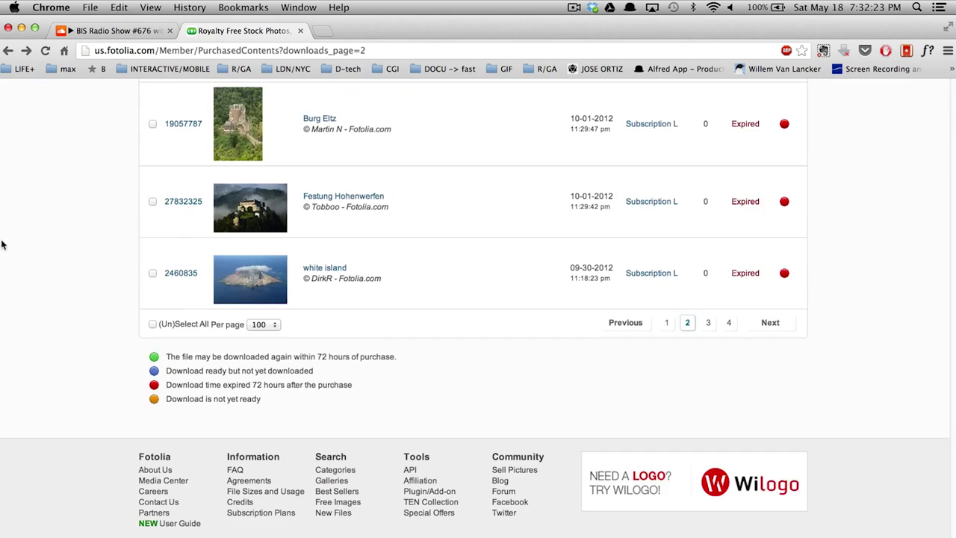
pyautogui.scroll(10, 240, 254)
pyautogui.scroll(3, 239, 254)
pyautogui.scroll(1, 239, 254)
pyautogui.scroll(3, 239, 254)
pyautogui.scroll(4, 239, 254)
pyautogui.scroll(2, 239, 254)
pyautogui.scroll(3, 238, 254)
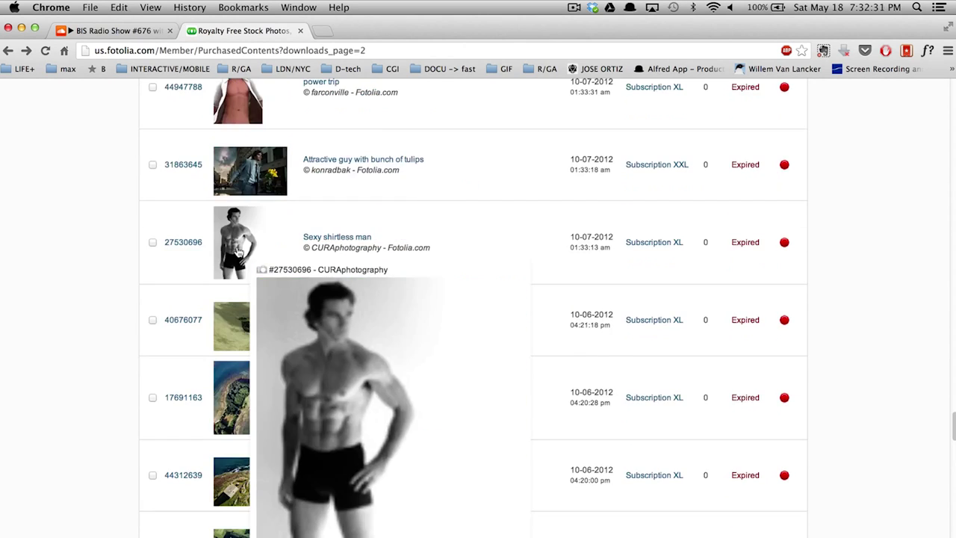
pyautogui.scroll(3, 238, 258)
pyautogui.scroll(2, 237, 272)
pyautogui.scroll(2, 238, 276)
pyautogui.scroll(2, 235, 284)
pyautogui.scroll(5, 231, 298)
pyautogui.scroll(4, 225, 318)
pyautogui.scroll(5, 228, 306)
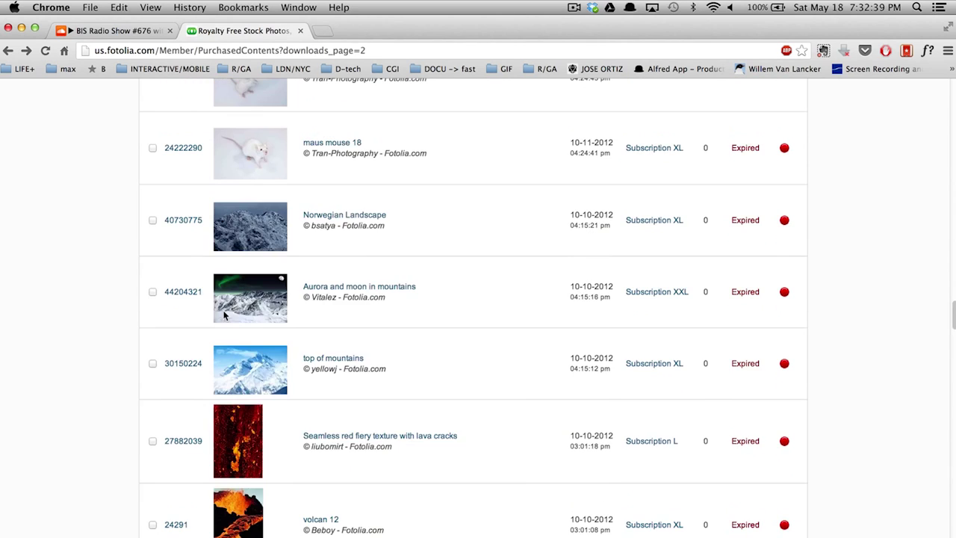
pyautogui.scroll(6, 238, 287)
pyautogui.scroll(3, 239, 224)
pyautogui.scroll(5, 239, 224)
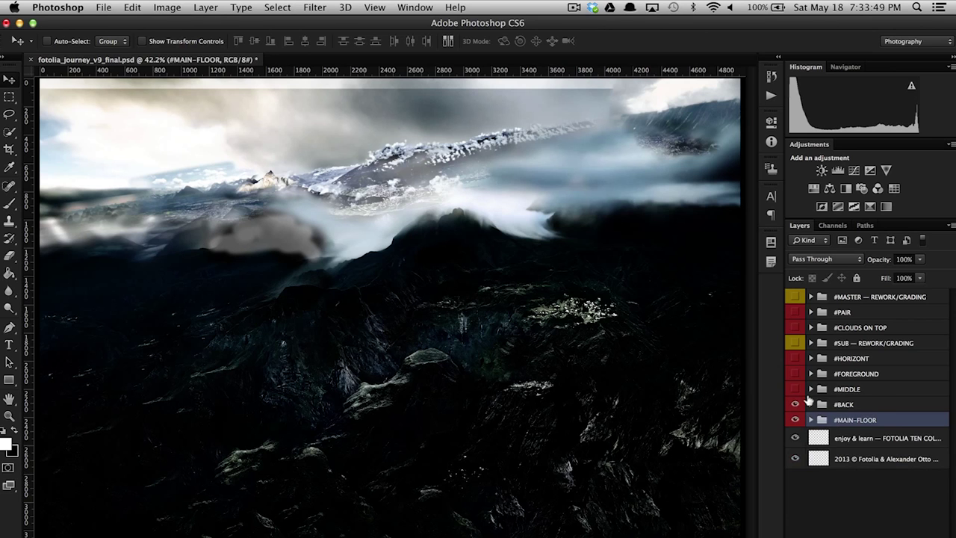
# Step: Show the #MIDDLE group and toggle its mountain and volcano subgroups
pyautogui.click(811, 404)
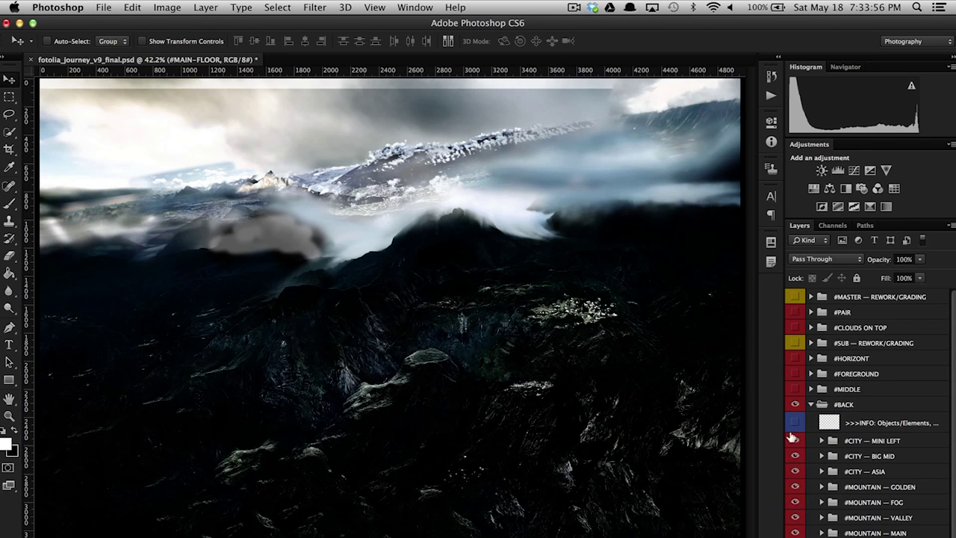
pyautogui.click(811, 405)
pyautogui.click(795, 390)
pyautogui.click(811, 389)
pyautogui.scroll(-5, 857, 487)
pyautogui.click(857, 438)
pyautogui.moveTo(795, 437); pyautogui.dragTo(795, 532)
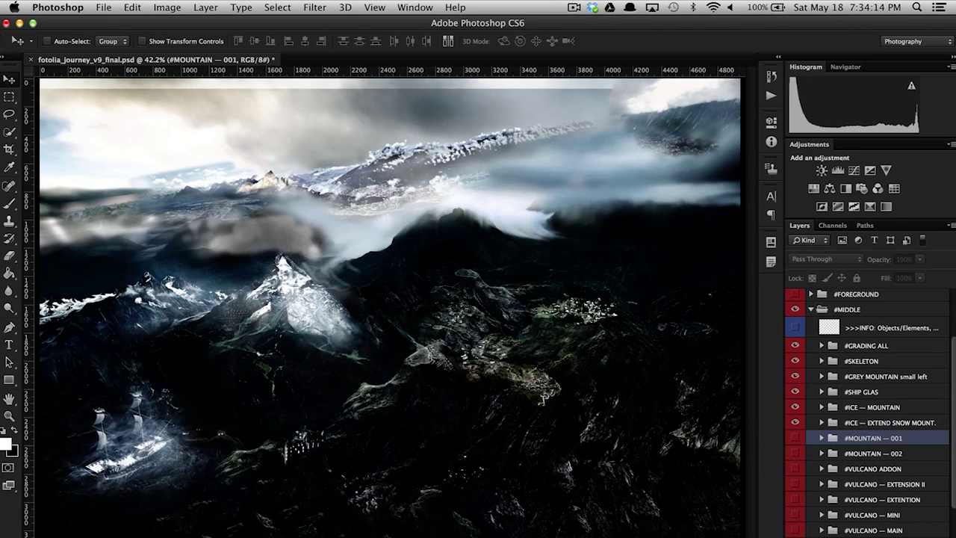
pyautogui.scroll(-2, 859, 463)
pyautogui.moveTo(795, 512); pyautogui.dragTo(795, 405)
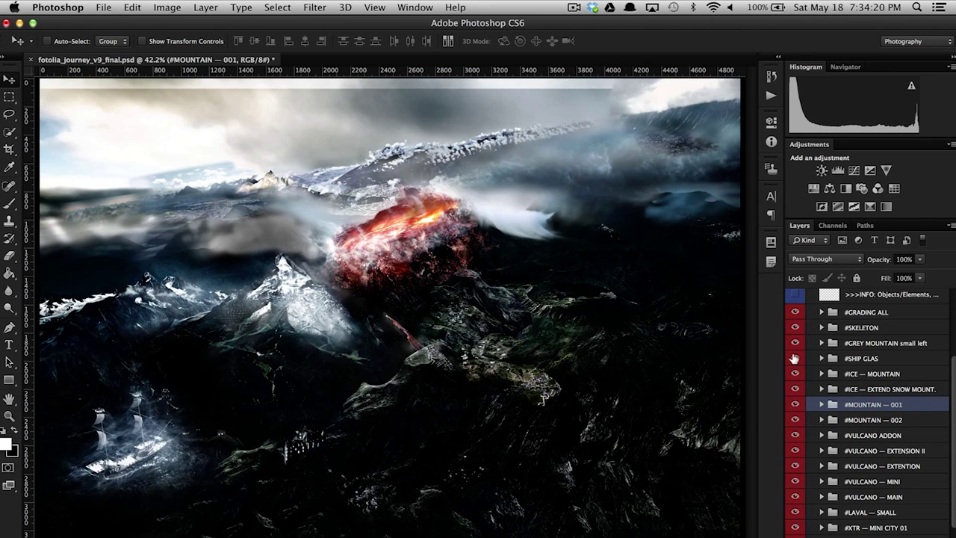
# Step: Expand #SHIP GLAS and compare the ghost ship with the WIND group hidden and shown
pyautogui.click(794, 359)
pyautogui.click(797, 379)
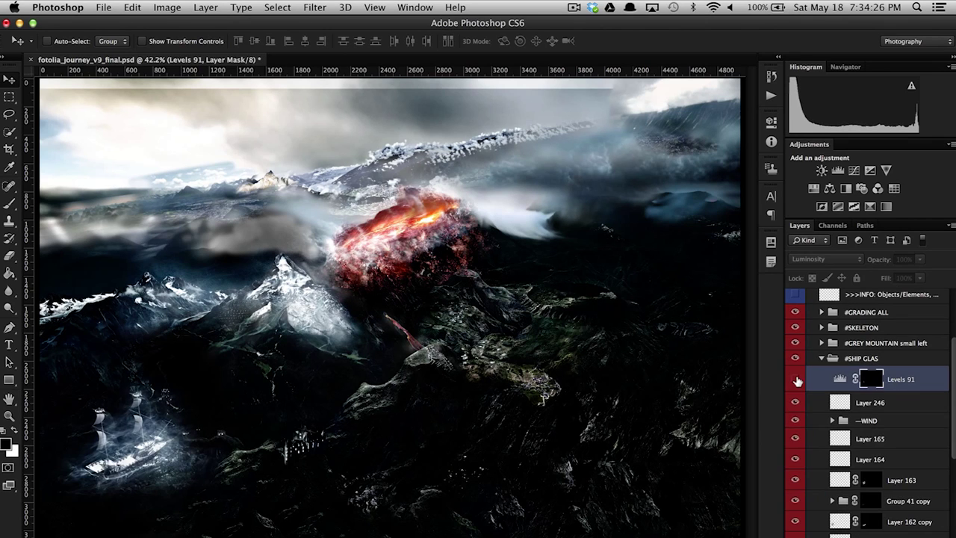
pyautogui.scroll(-1, 860, 373)
pyautogui.click(795, 402)
pyautogui.click(795, 402)
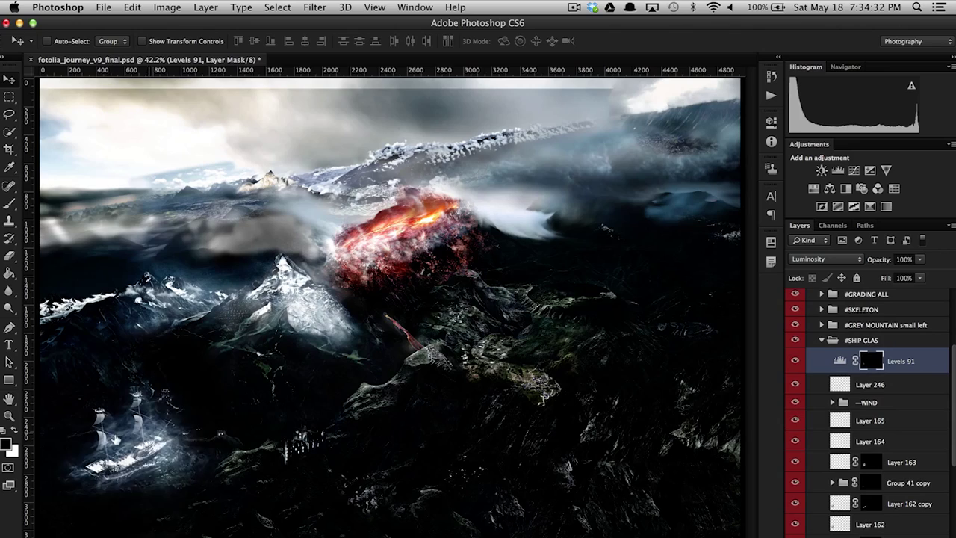
pyautogui.press('super+plus')
pyautogui.press('super+plus')
pyautogui.hscroll(-10, 389, 299)
pyautogui.scroll(-5, 389, 299)
pyautogui.press('q')
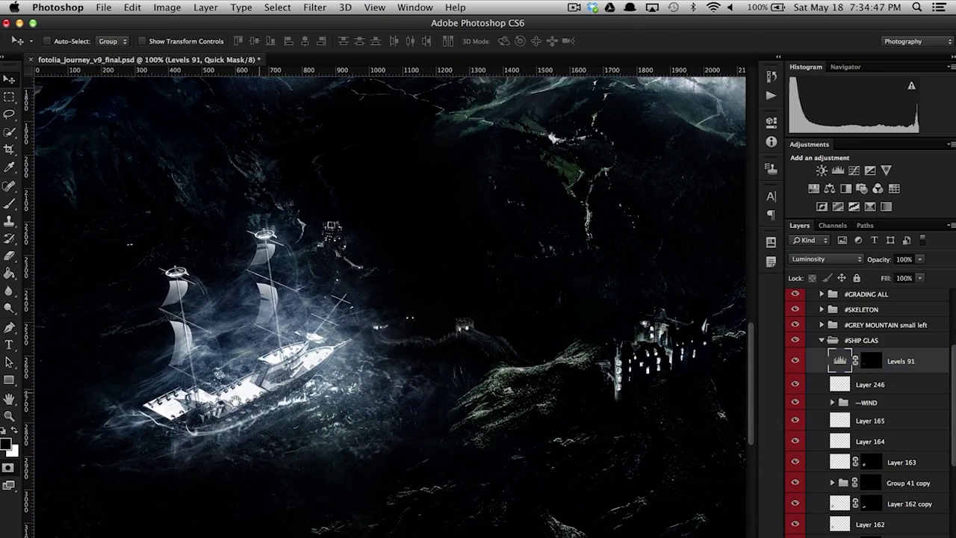
pyautogui.click(795, 402)
pyautogui.click(795, 402)
# Step: Switch WIND's Layer 184 from Soft Light to Normal blending, comparing both modes
pyautogui.click(832, 402)
pyautogui.click(881, 462)
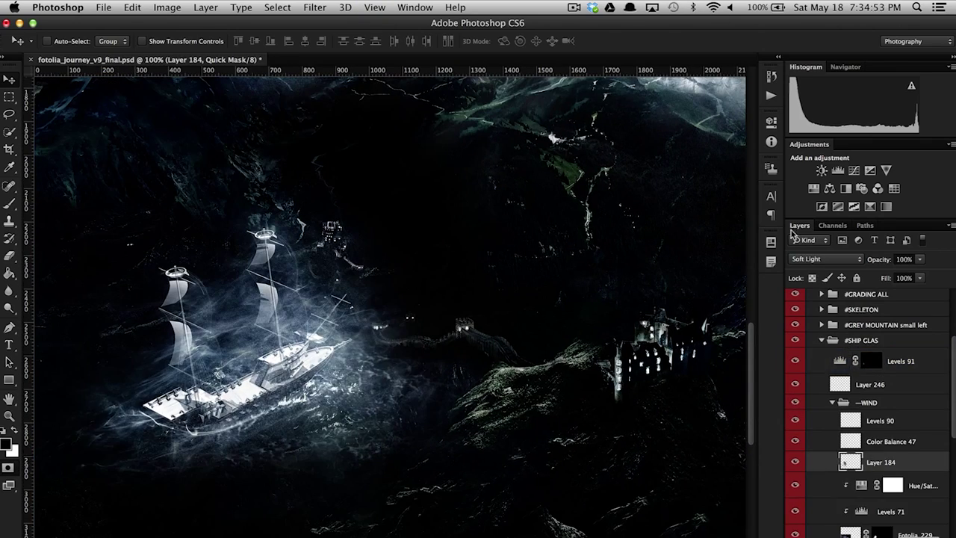
pyautogui.hotkey('alt', 'shift', 'n')
pyautogui.hotkey('alt', 'shift', 'f')
pyautogui.hotkey('alt', 'shift', 'n')
pyautogui.hotkey('ctrl', 'z')
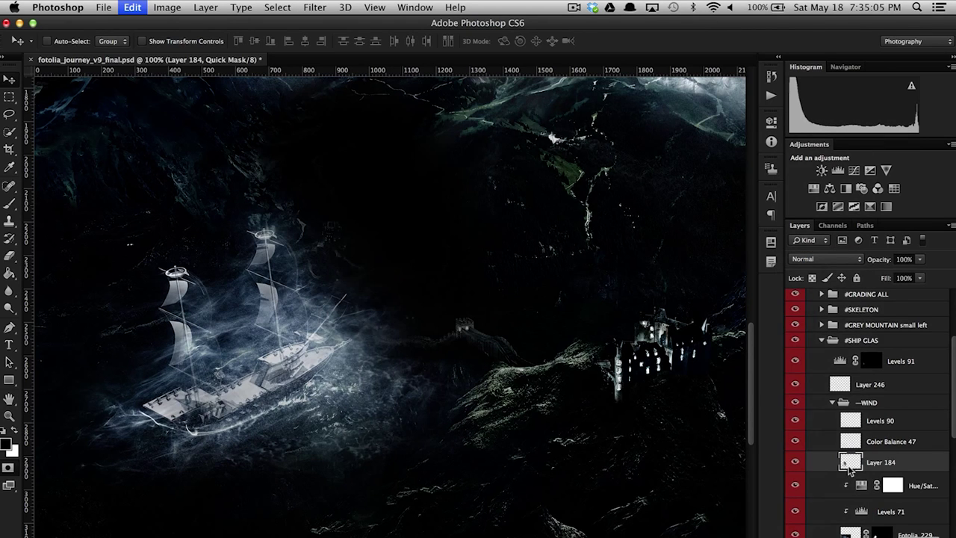
pyautogui.hotkey('ctrl', 'z')
pyautogui.click(794, 461)
pyautogui.click(795, 461)
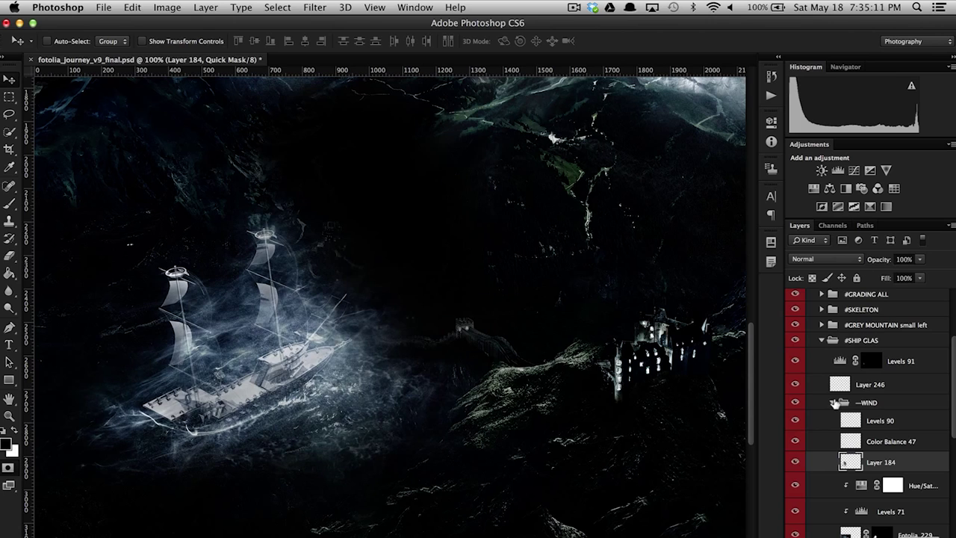
pyautogui.click(831, 401)
pyautogui.click(822, 340)
# Step: Hide #FOREGROUND and the #MASTER grading group, then fit the whole composite on screen
pyautogui.click(811, 323)
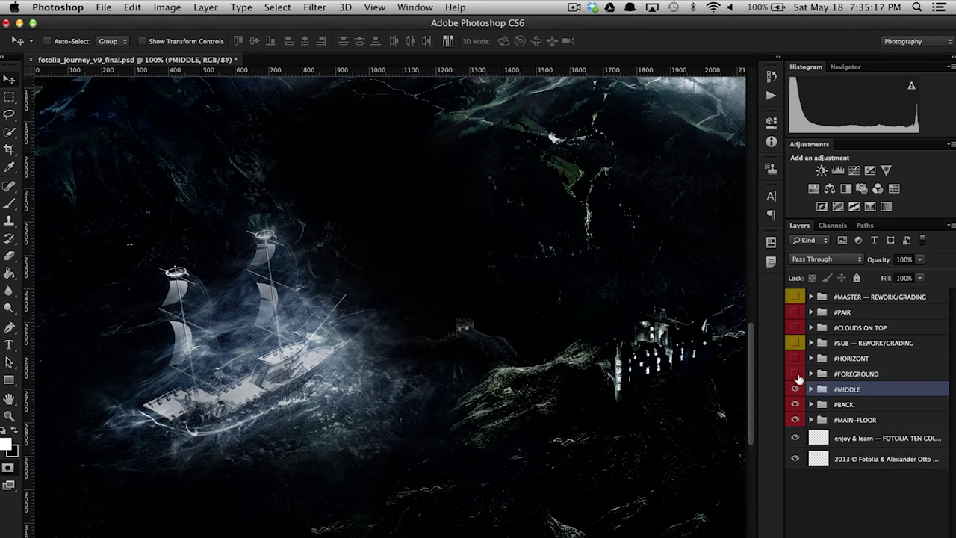
pyautogui.click(795, 374)
pyautogui.click(795, 327)
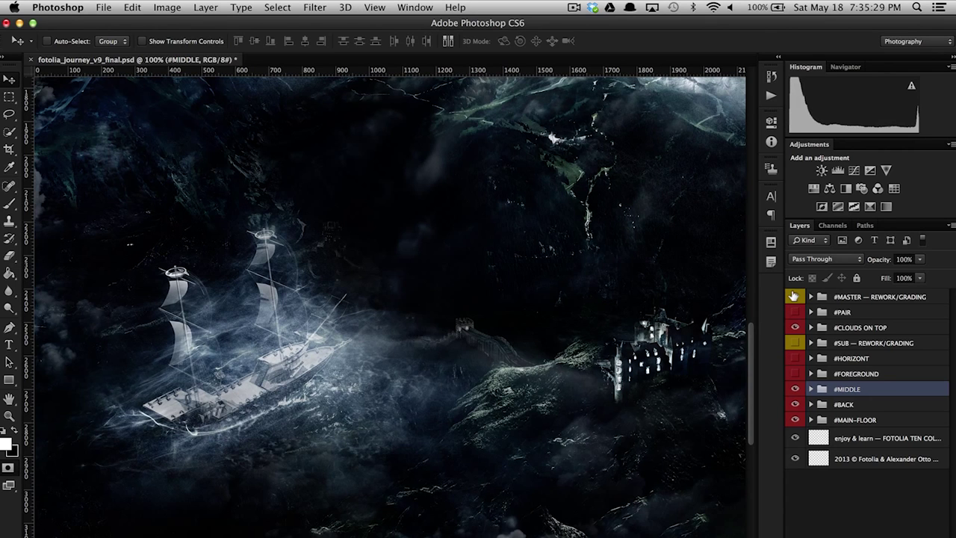
pyautogui.click(793, 296)
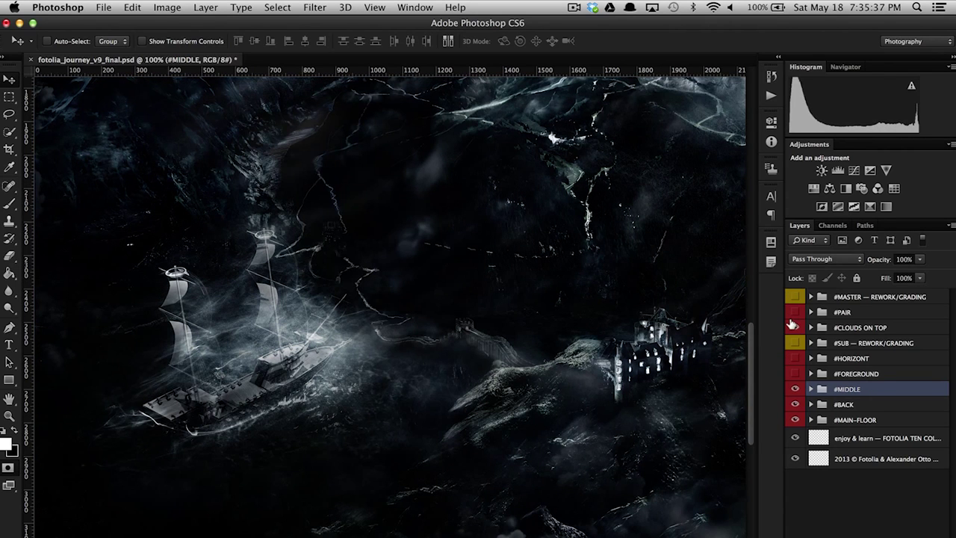
pyautogui.click(795, 327)
pyautogui.hotkey('ctrl', '-')
pyautogui.hotkey('ctrl', '-')
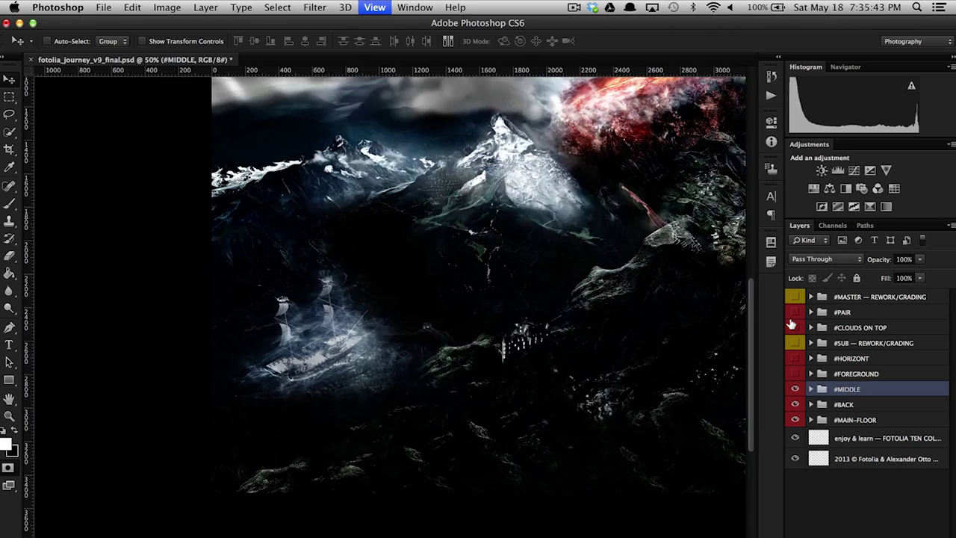
pyautogui.hotkey('ctrl', '-')
pyautogui.hotkey('ctrl', '0')
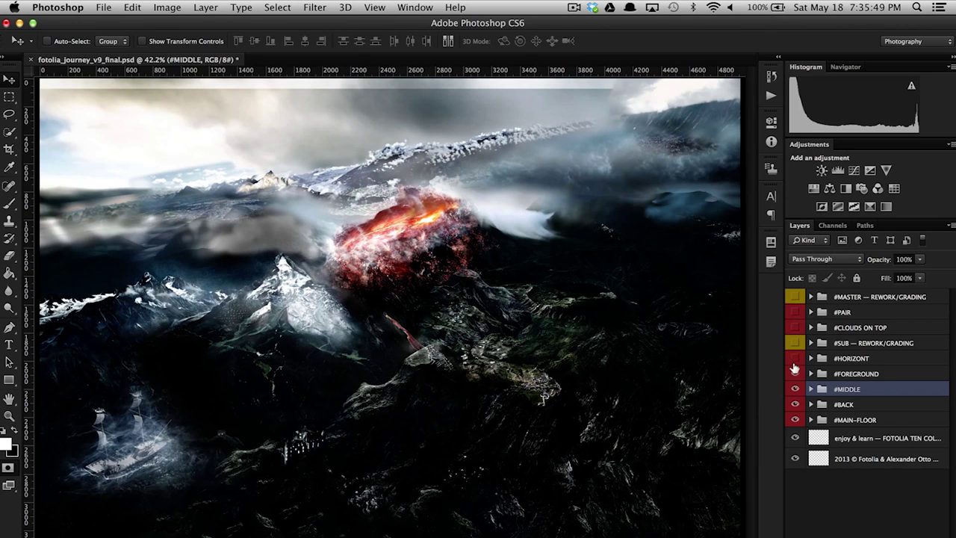
# Step: Show #FOREGROUND, #HORIZONT, #SUB, #CLOUDS ON TOP and #PAIR
pyautogui.click(795, 374)
pyautogui.click(795, 358)
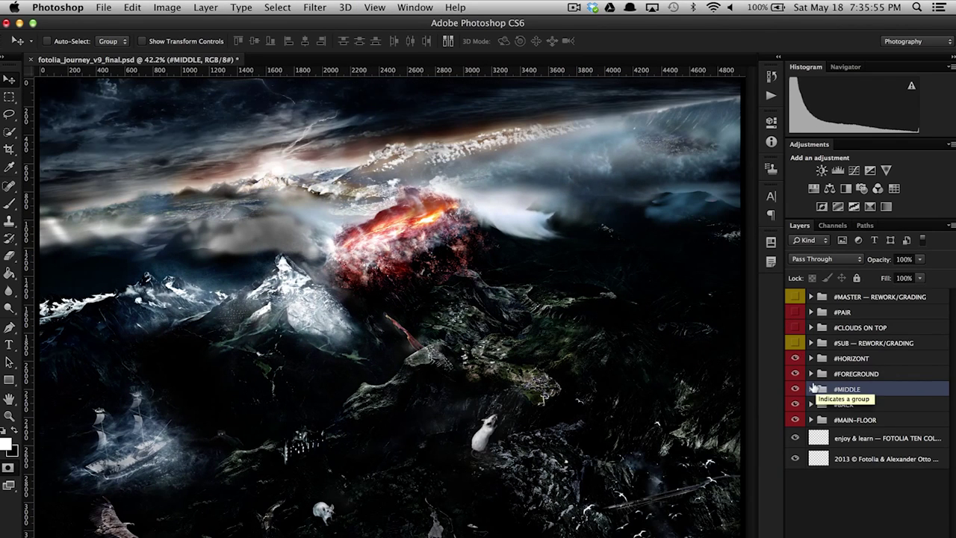
pyautogui.click(811, 389)
pyautogui.click(811, 386)
pyautogui.moveTo(795, 343); pyautogui.dragTo(795, 308)
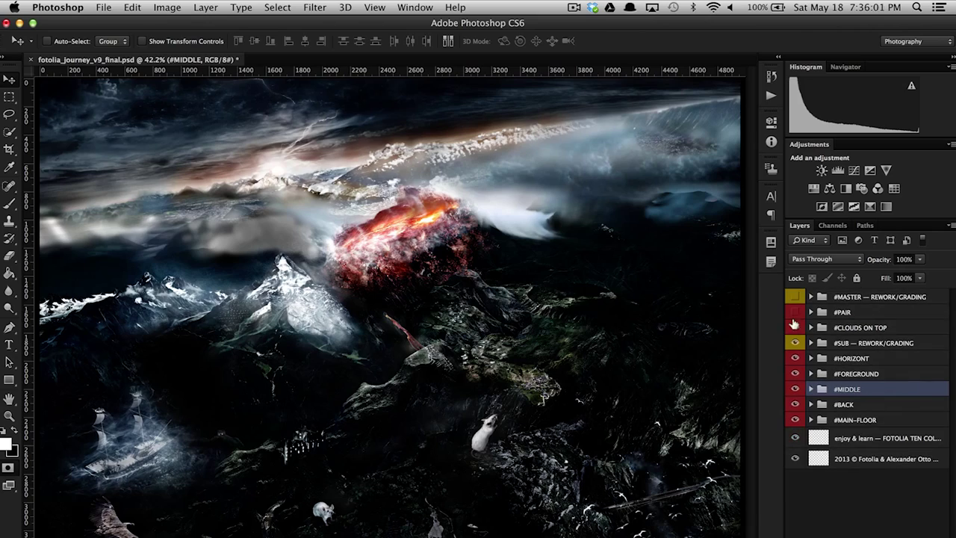
pyautogui.click(811, 313)
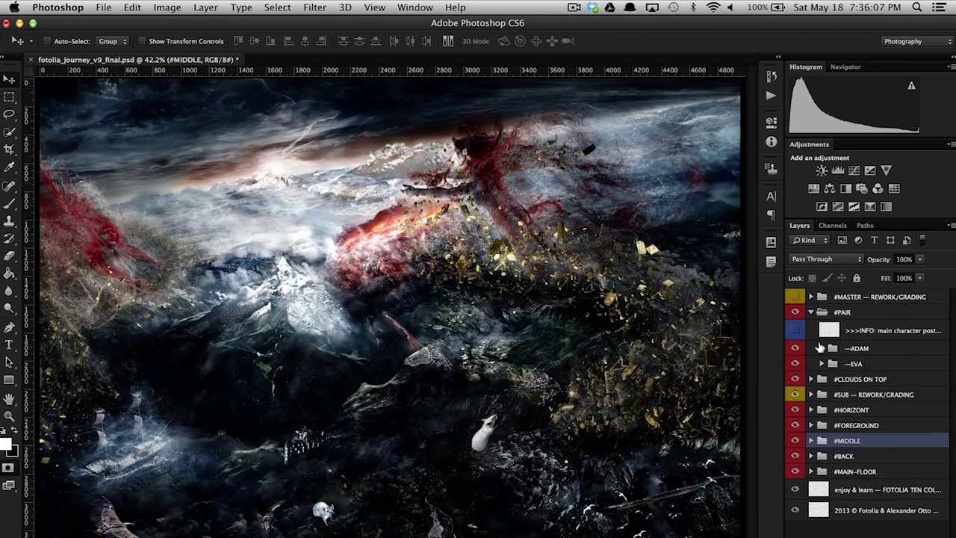
# Step: Zoom in on the gold-dust figure and hide EVA's GRADING GOLDEN group
pyautogui.click(821, 349)
pyautogui.hotkey('ctrl', '+')
pyautogui.hotkey('ctrl', '+')
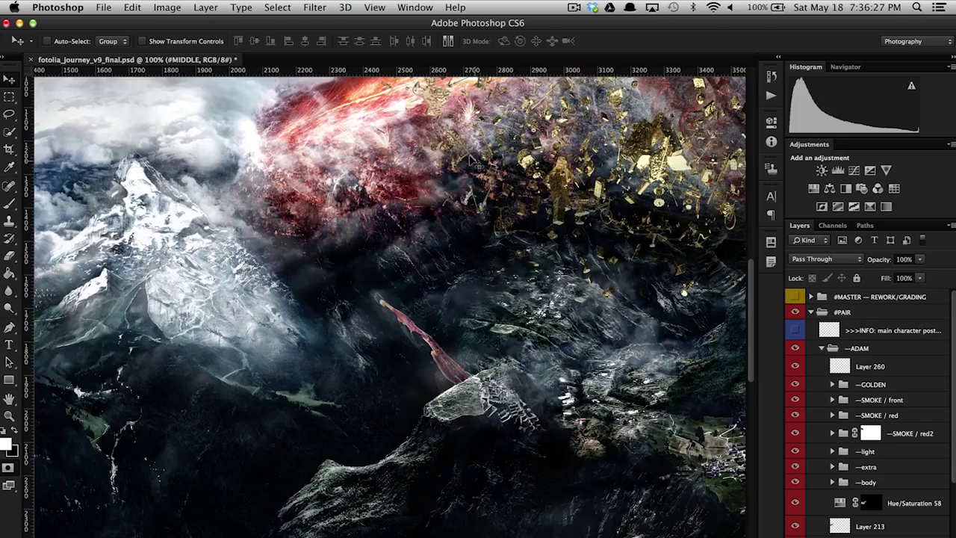
pyautogui.hotkey('ctrl', '+')
pyautogui.scroll(2, 366, 297)
pyautogui.hscroll(2, 366, 298)
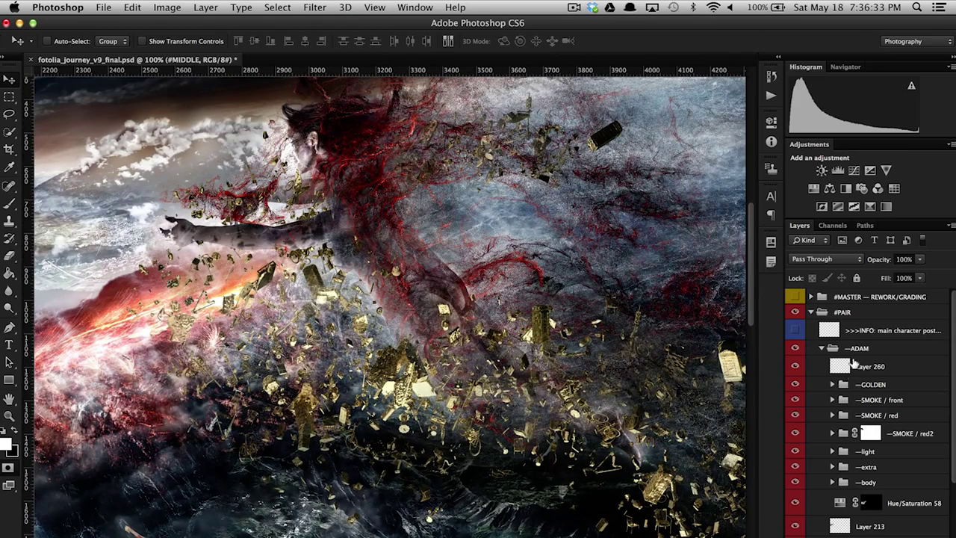
pyautogui.click(821, 348)
pyautogui.click(797, 373)
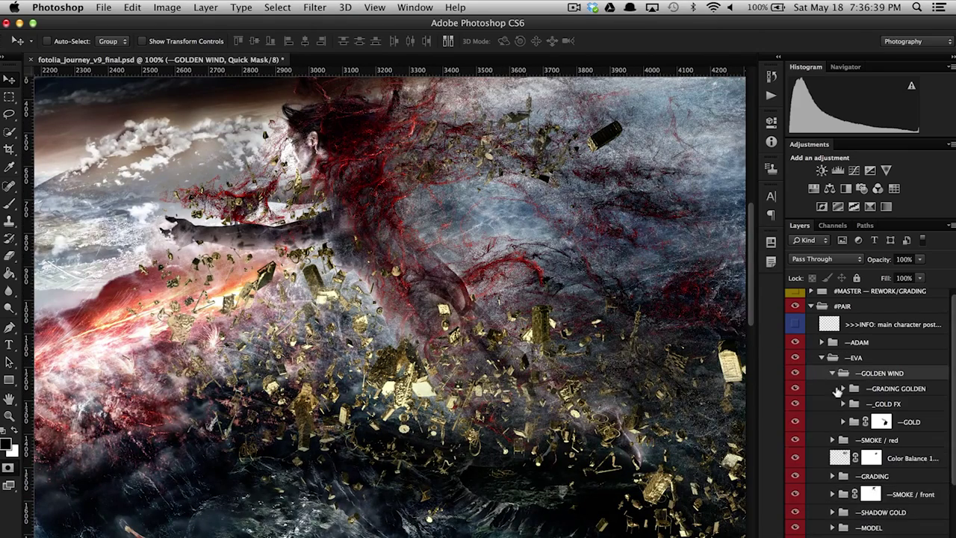
pyautogui.click(796, 373)
pyautogui.click(795, 388)
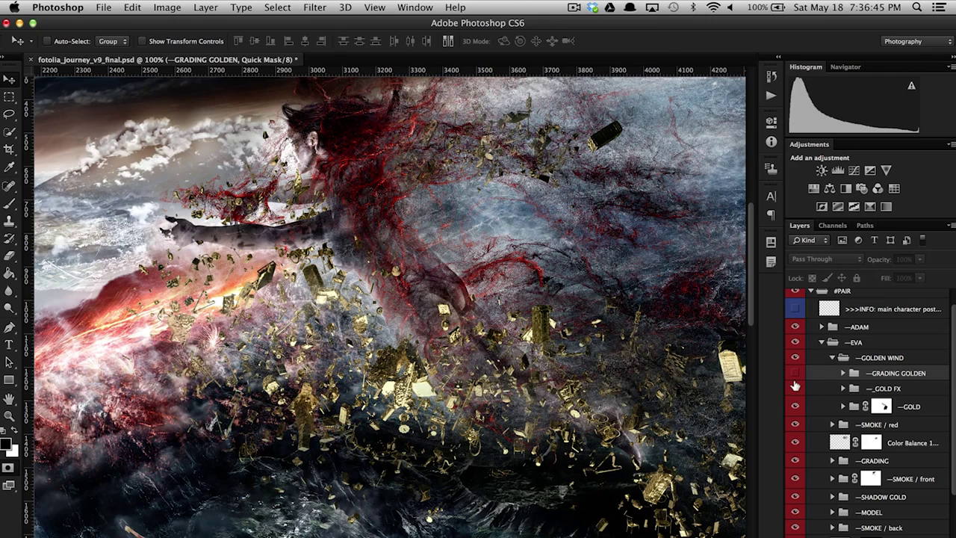
pyautogui.click(795, 388)
# Step: Set Layer 176 copy inside GOLD FX to Screen blending
pyautogui.click(842, 387)
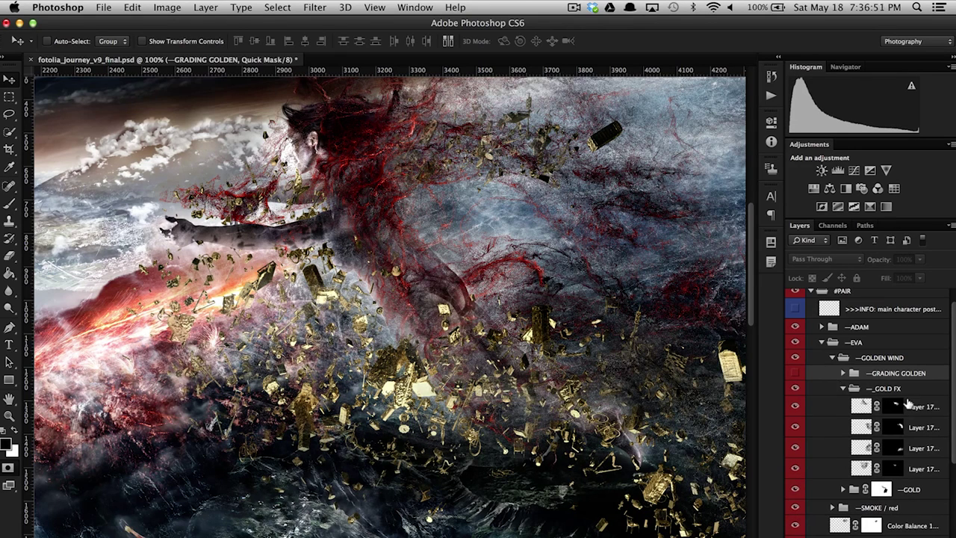
pyautogui.click(811, 406)
pyautogui.click(826, 259)
pyautogui.click(803, 177)
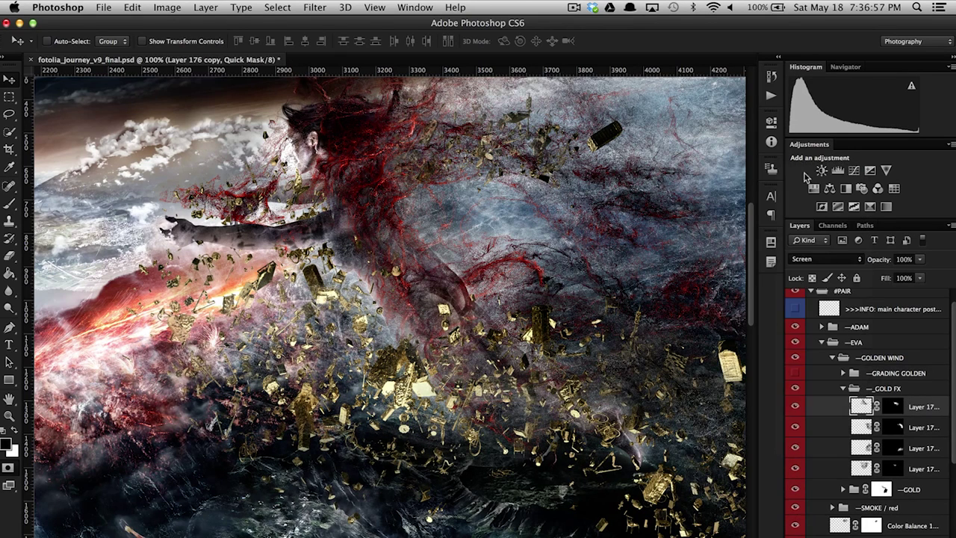
pyautogui.click(826, 258)
pyautogui.click(803, 338)
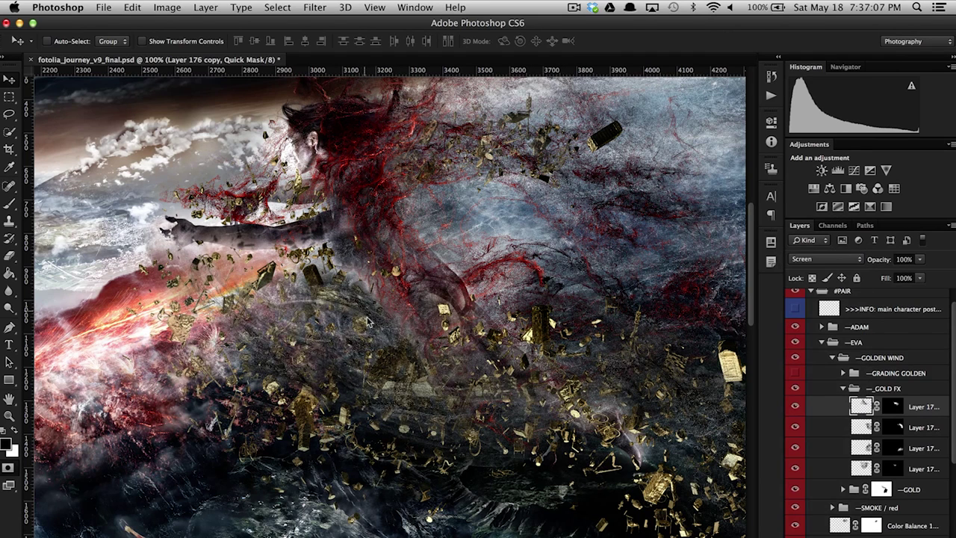
pyautogui.click(795, 406)
pyautogui.click(795, 406)
pyautogui.click(841, 388)
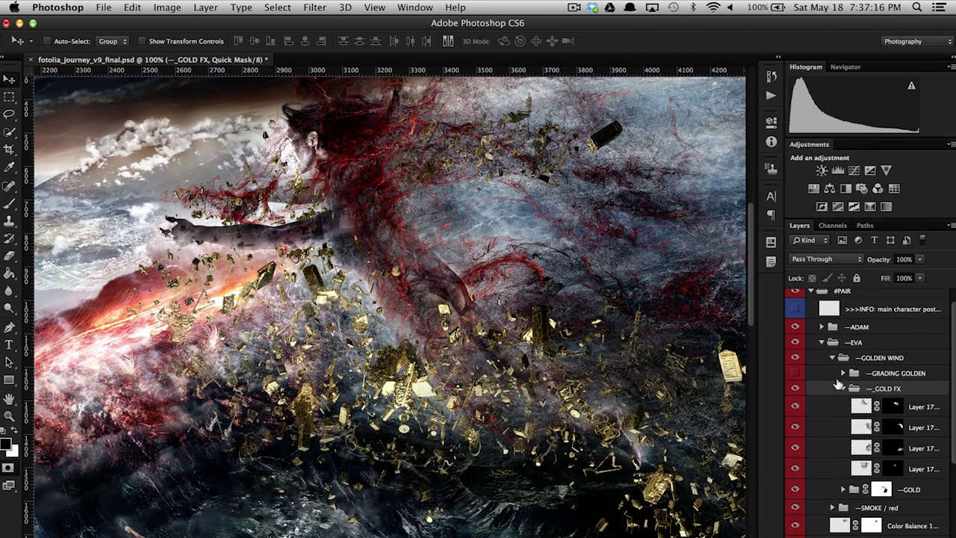
pyautogui.click(841, 388)
# Step: Hide EVA's SMOKE / red group and pan the view toward the mountains
pyautogui.click(832, 357)
pyautogui.click(832, 357)
pyautogui.click(833, 357)
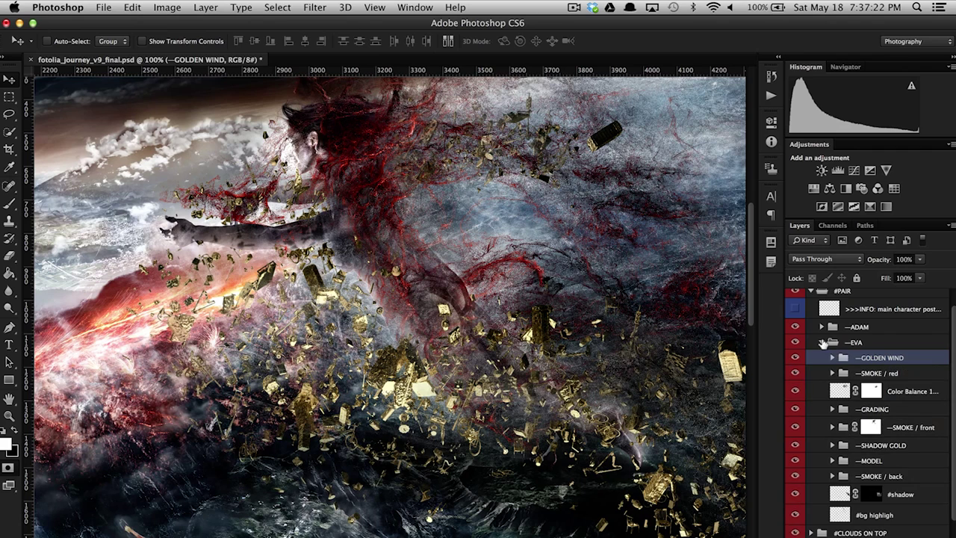
pyautogui.click(813, 374)
pyautogui.click(795, 373)
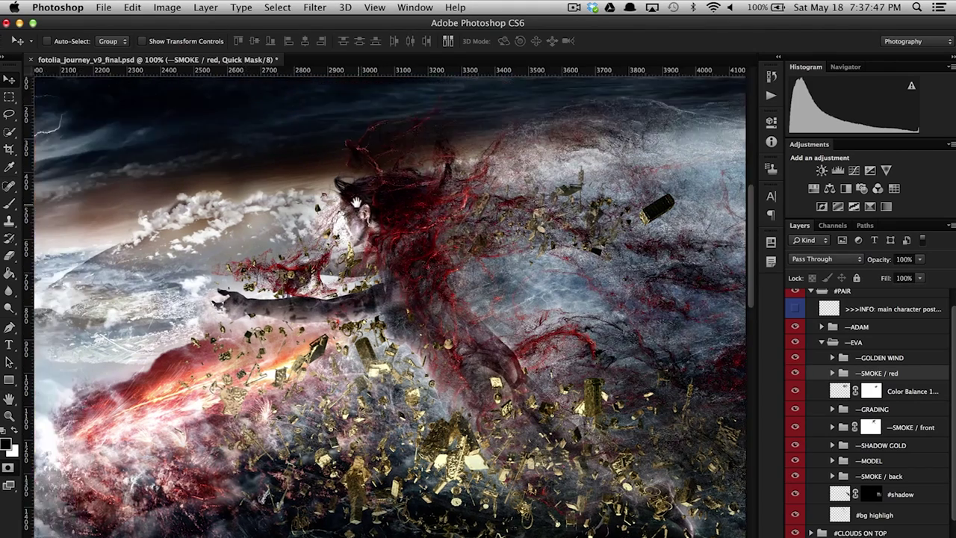
pyautogui.moveTo(332, 142); pyautogui.dragTo(611, 189)
pyautogui.moveTo(245, 177)
pyautogui.mouseDown()
pyautogui.moveTo(340, 155)
pyautogui.moveTo(476, 144)
pyautogui.mouseUp()
pyautogui.click(820, 342)
# Step: Expand #MASTER — REWORK/GRADING, select Layer 268 and DETAILS FOREST DOWN, and zoom into the forest
pyautogui.click(811, 312)
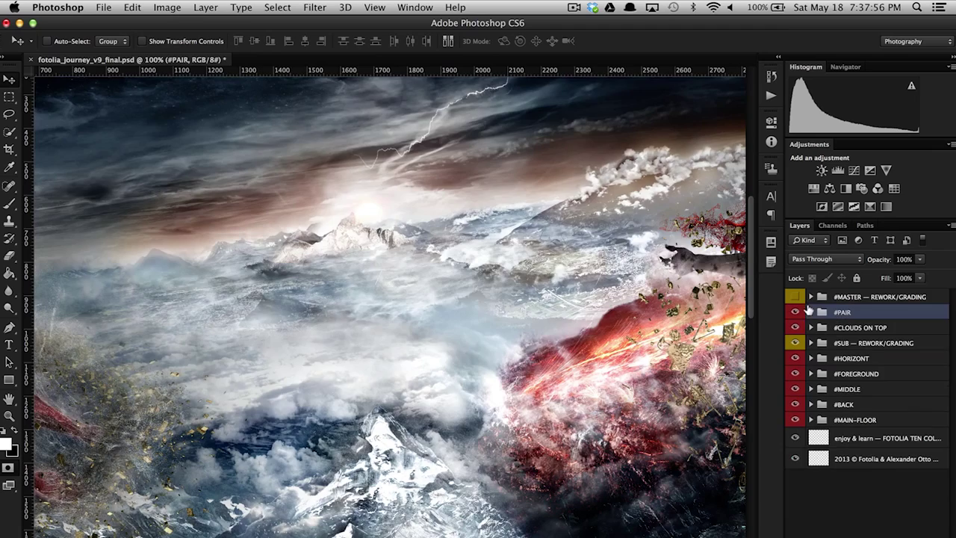
pyautogui.press('super+0')
pyautogui.click(811, 297)
pyautogui.click(883, 374)
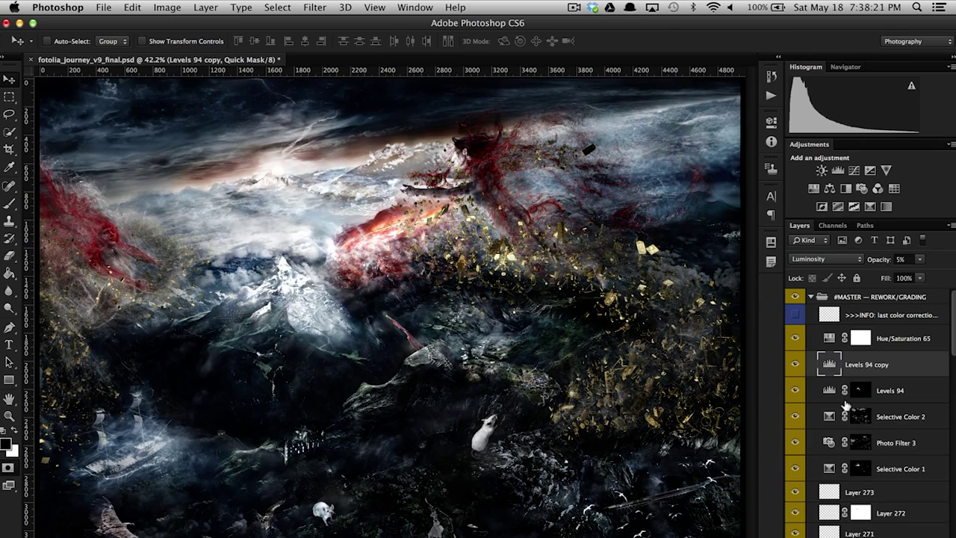
pyautogui.scroll(-5, 873, 488)
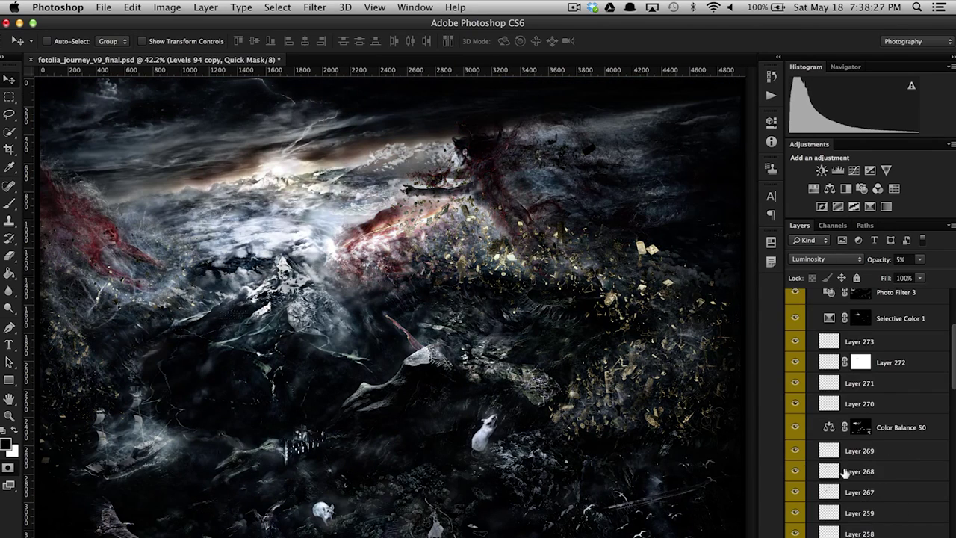
pyautogui.click(845, 471)
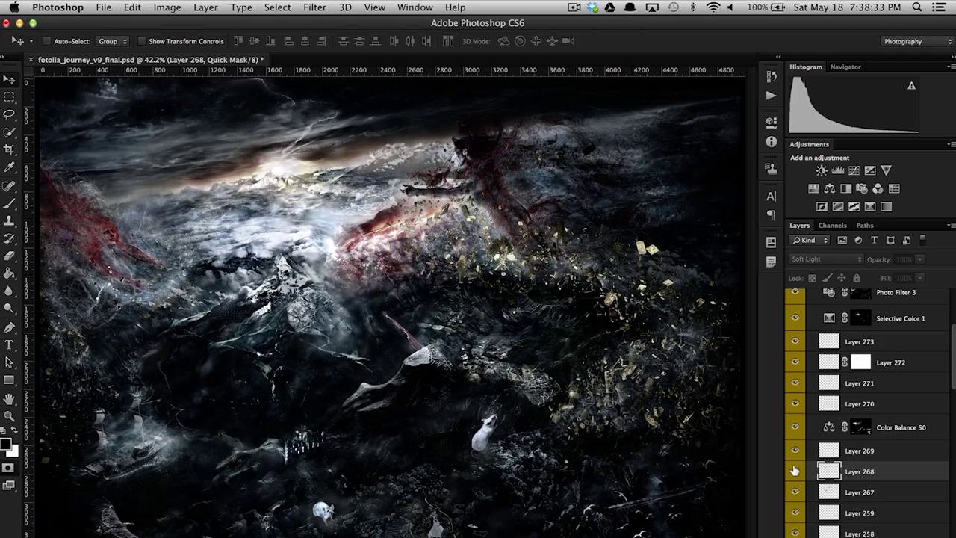
pyautogui.scroll(-1, 894, 519)
pyautogui.click(888, 531)
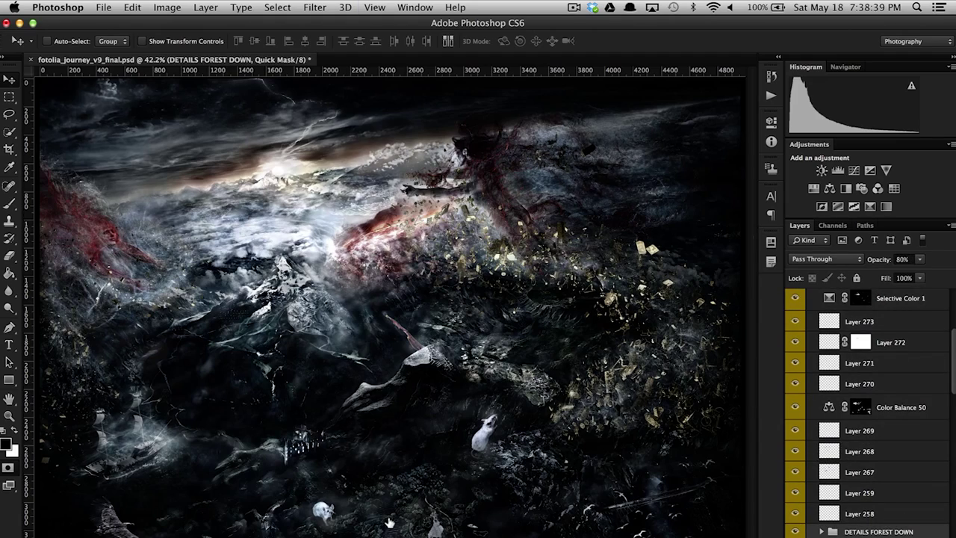
pyautogui.press('super+plus')
pyautogui.press('super+plus')
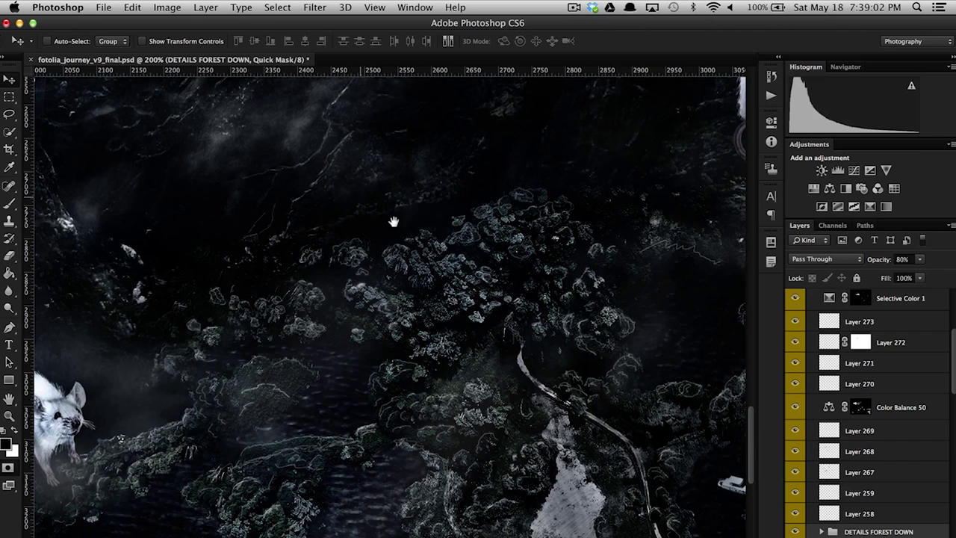
# Step: Hide DETAILS FOREST DOWN and Layer 257, and inspect the group's layers
pyautogui.click(796, 532)
pyautogui.scroll(-5, 796, 508)
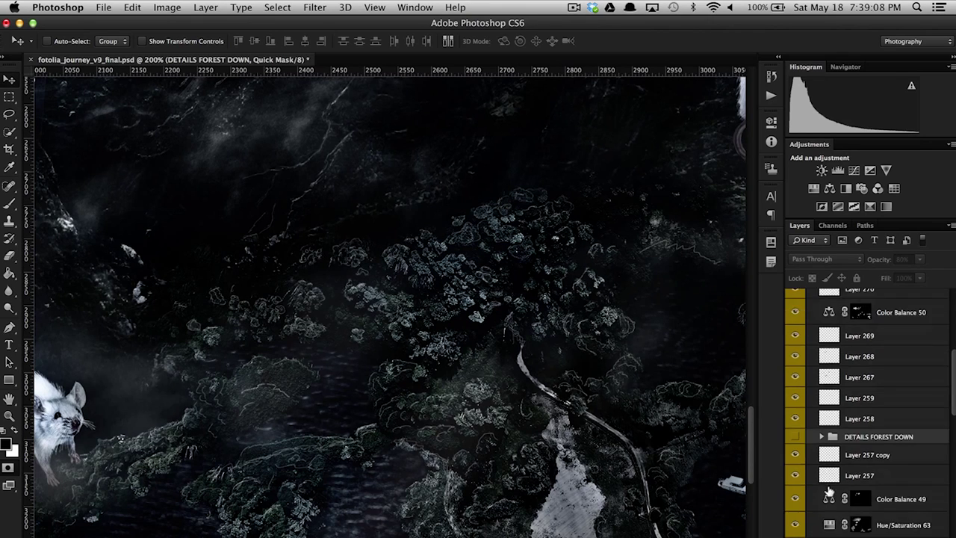
pyautogui.click(859, 459)
pyautogui.click(795, 459)
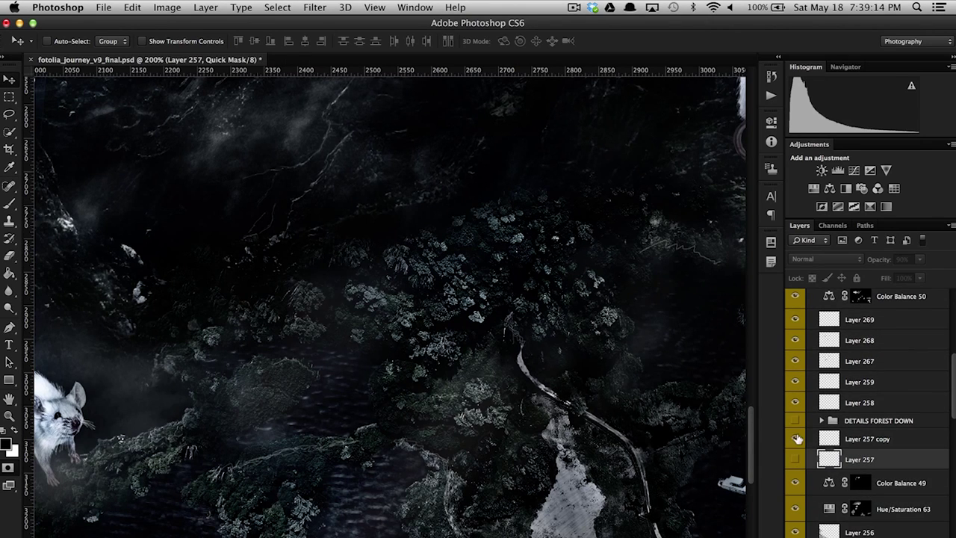
pyautogui.click(859, 439)
pyautogui.click(822, 421)
pyautogui.click(860, 439)
pyautogui.click(870, 500)
pyautogui.click(822, 420)
# Step: Restore Layer 257 and DETAILS FOREST DOWN, fit the view, and collapse #MASTER
pyautogui.click(848, 458)
pyautogui.click(796, 459)
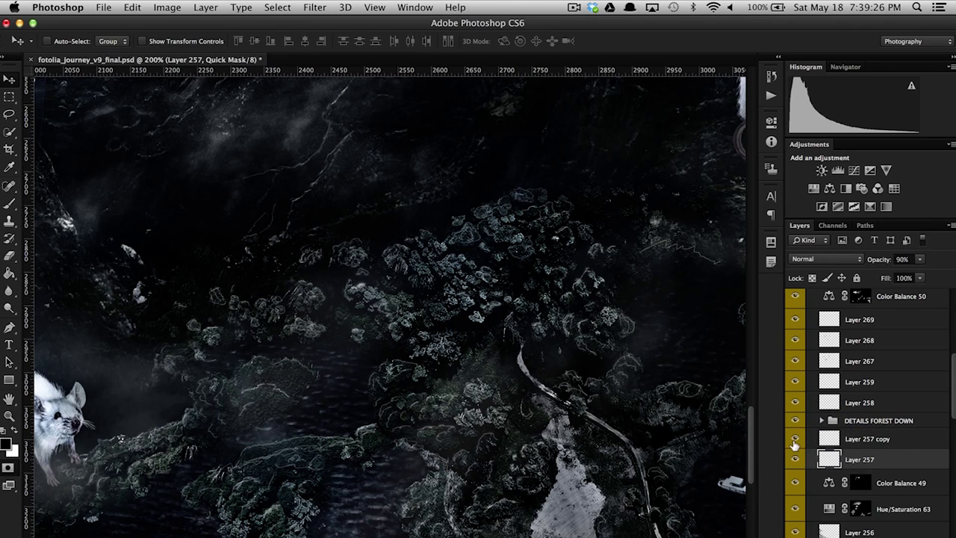
pyautogui.click(795, 421)
pyautogui.click(794, 420)
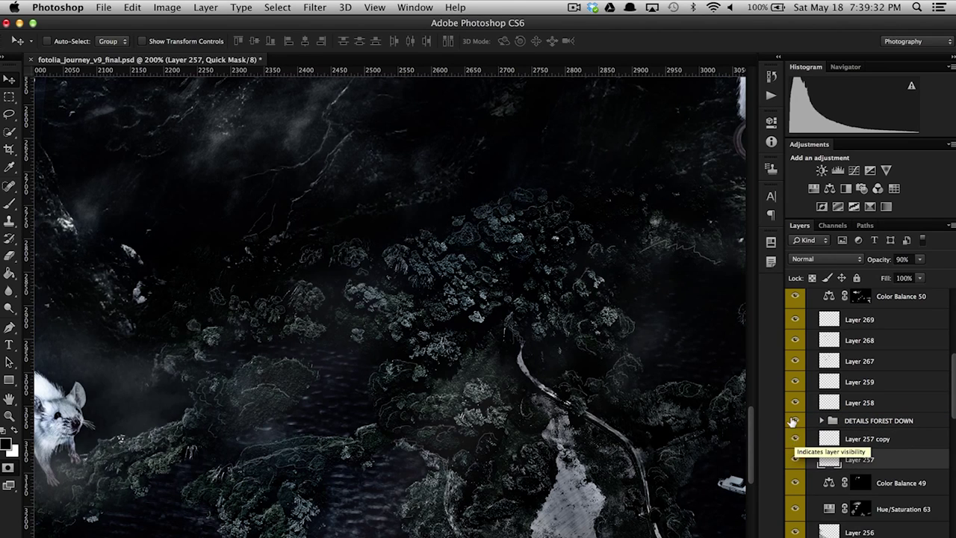
pyautogui.hotkey('ctrl', '-')
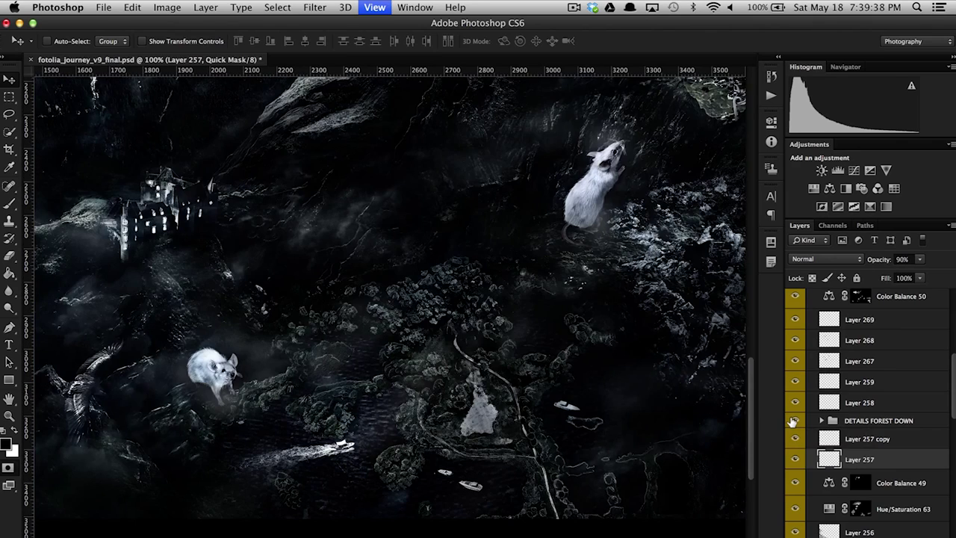
pyautogui.hotkey('ctrl', '0')
pyautogui.scroll(15, 831, 334)
pyautogui.click(810, 297)
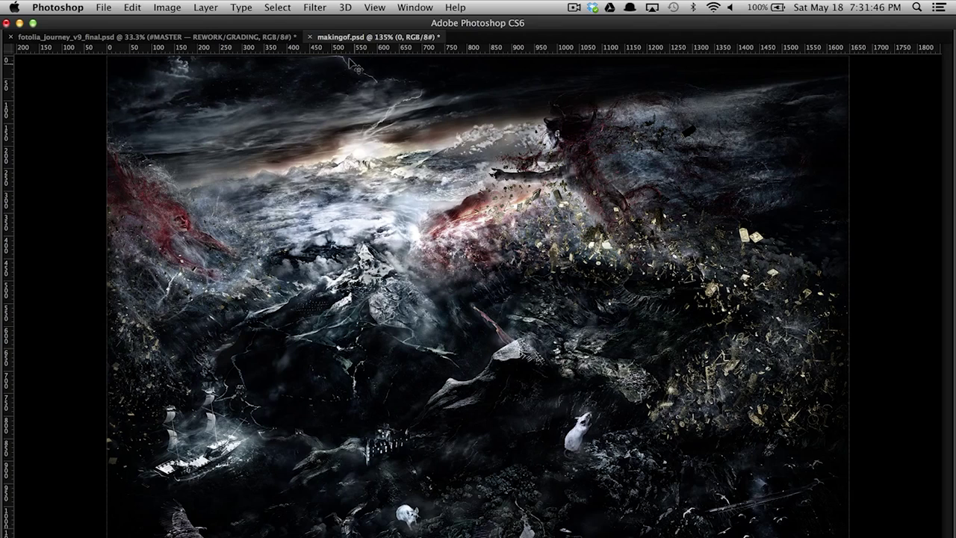
# Step: Display the HORIZONT, FOCAL POINT and LEADING THE EYE guide overlay on makingof.psd
pyautogui.click(310, 37)
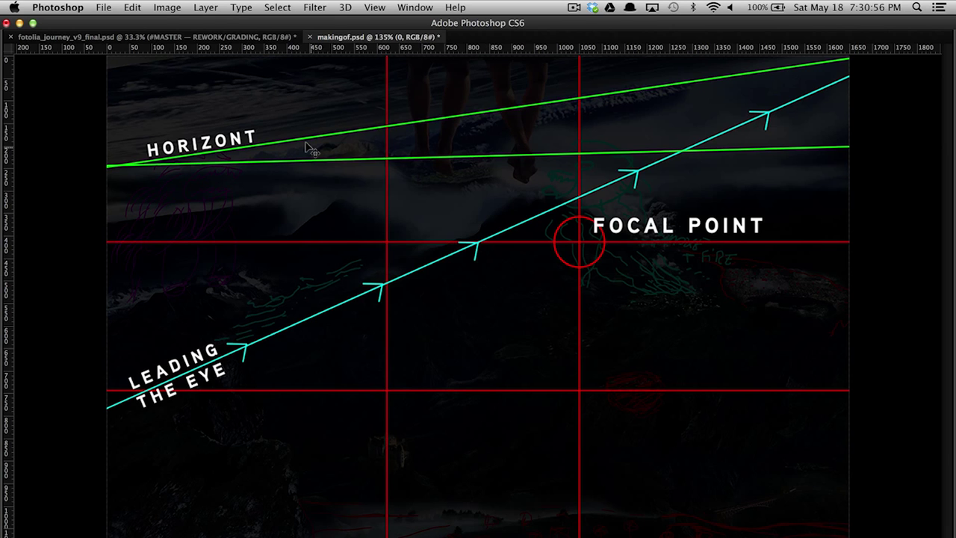
# Step: Hide the composition guide overlay with Cmd+comma, then briefly show it again
pyautogui.press('super+comma')
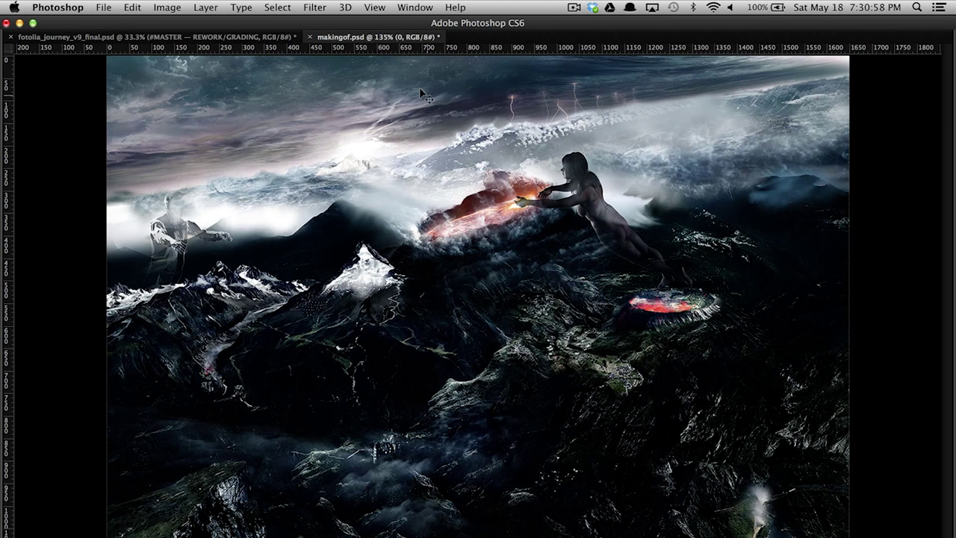
pyautogui.press('super+comma')
pyautogui.press('super+comma')
pyautogui.press('super+comma')
pyautogui.press('super+comma')
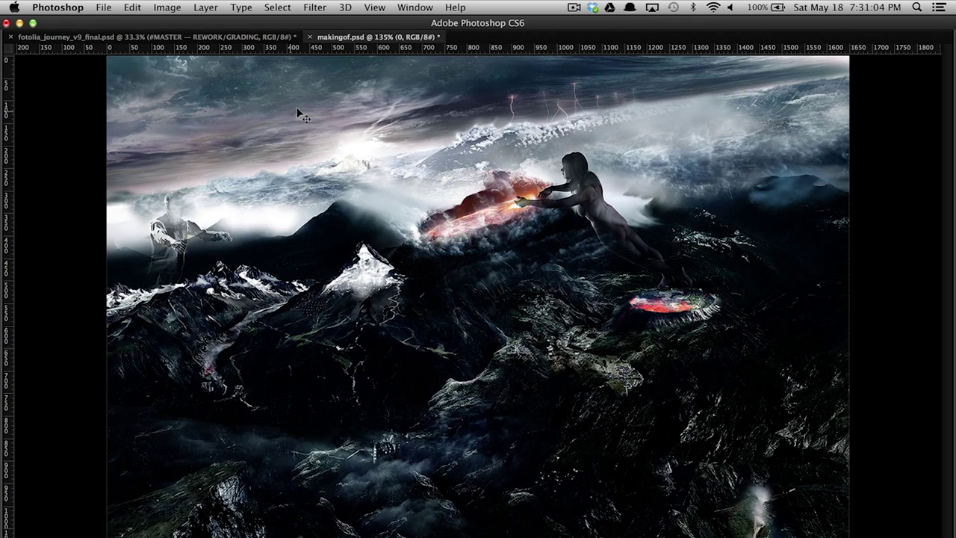